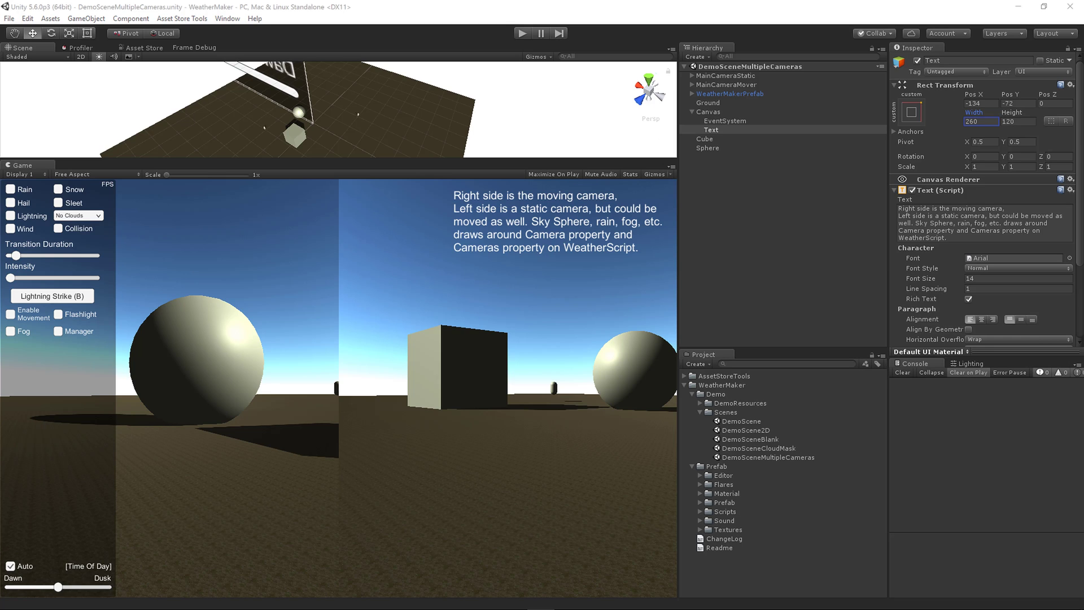
# Run the scene in play mode, expand WeatherMakerPrefab in the hierarchy and show its Weather Maker Script camera settings.
pyautogui.hotkey('ctrl', 'p')
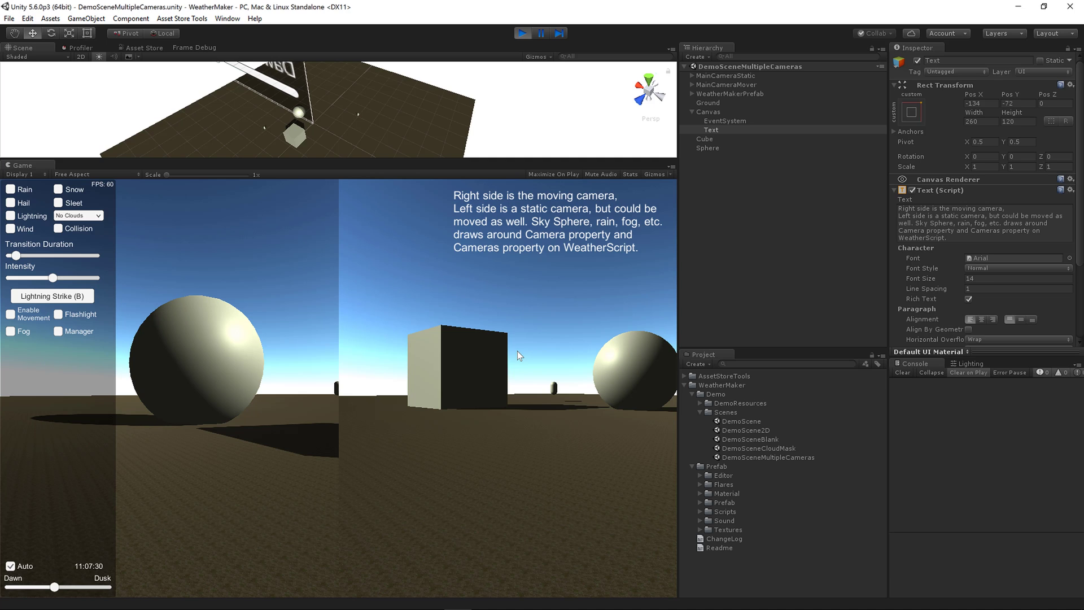
pyautogui.click(692, 93)
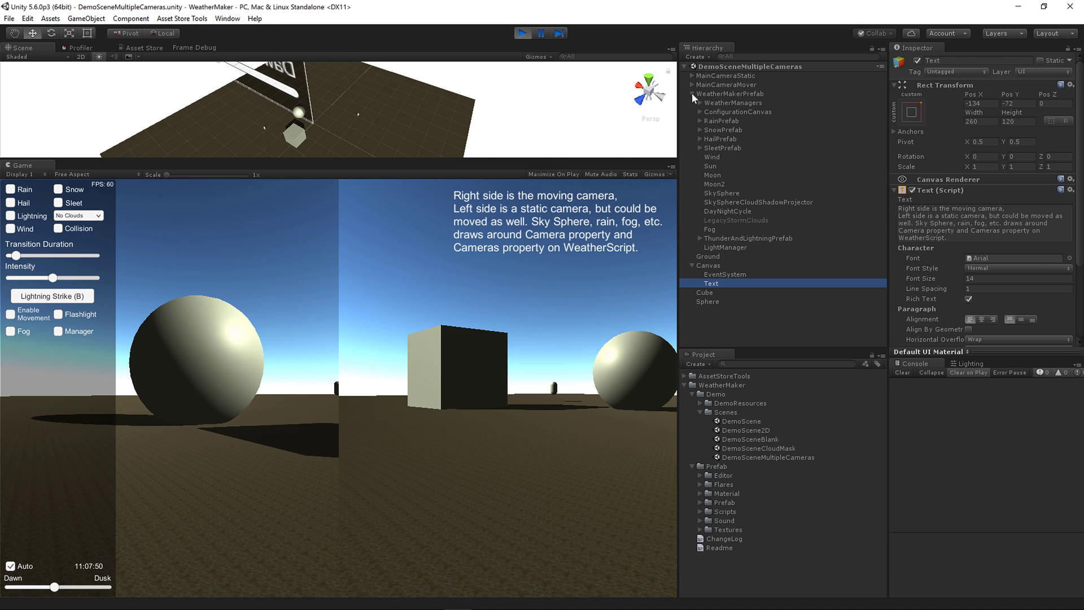
pyautogui.click(729, 94)
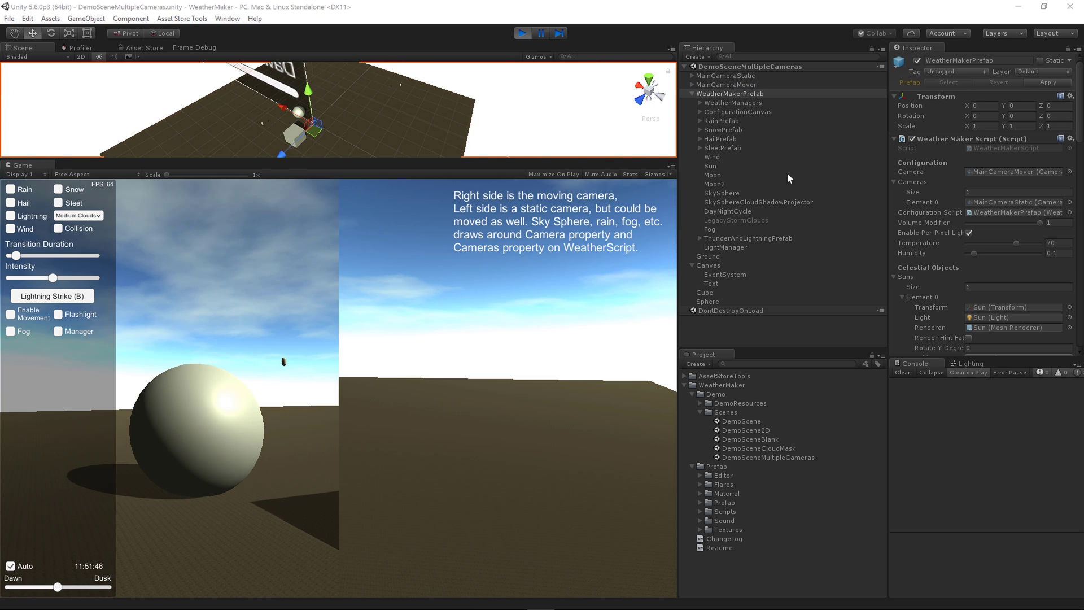
pyautogui.click(730, 92)
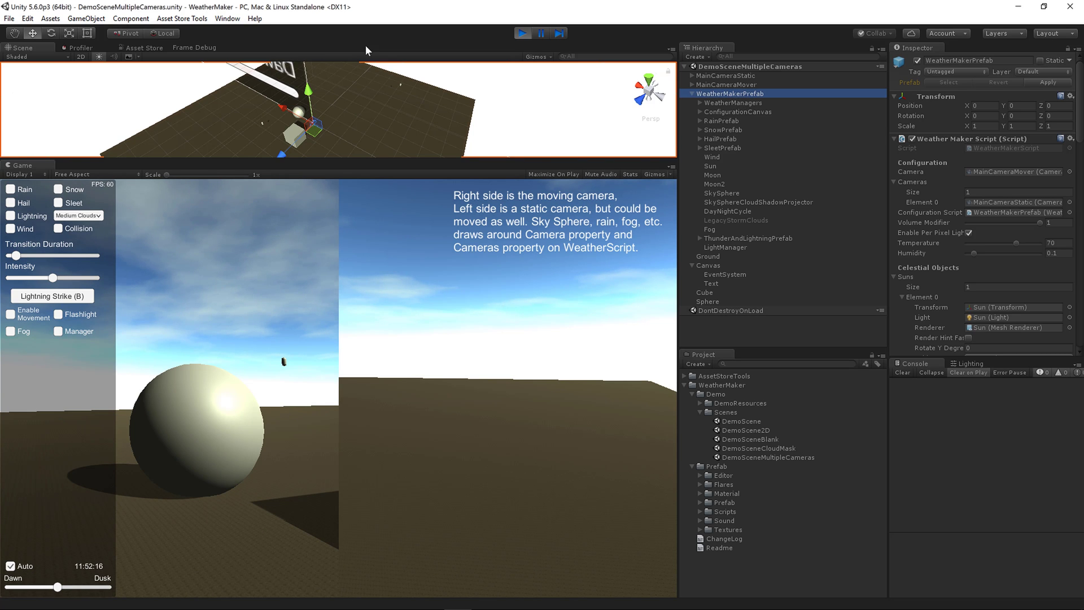
# Set the movement speed in the Weather Maker Configuration Script to 50 and enable camera movement in the game.
pyautogui.click(895, 139)
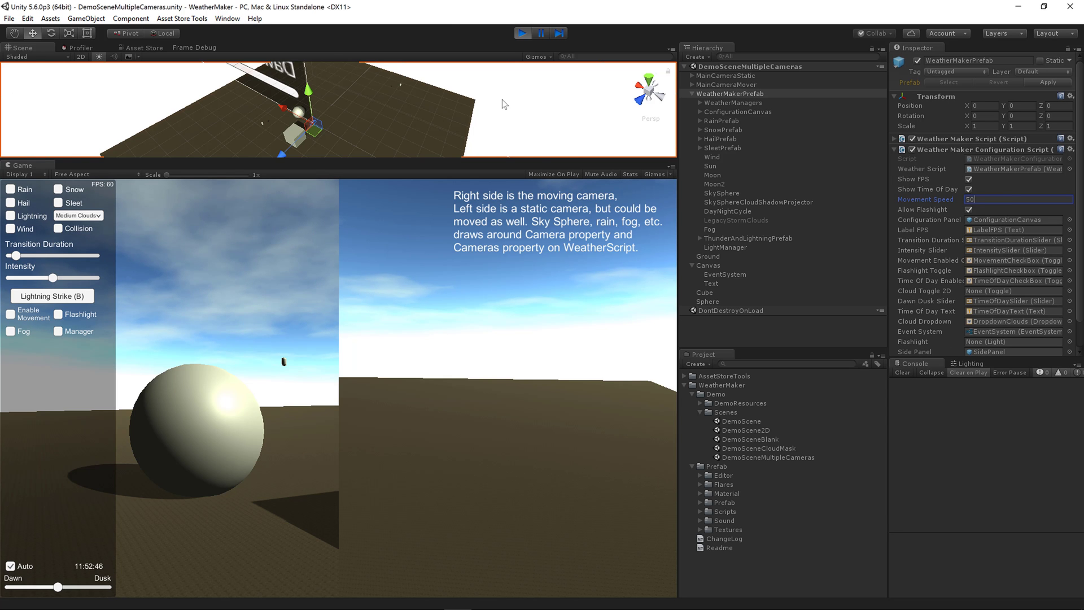
pyautogui.click(434, 385)
pyautogui.press('m')
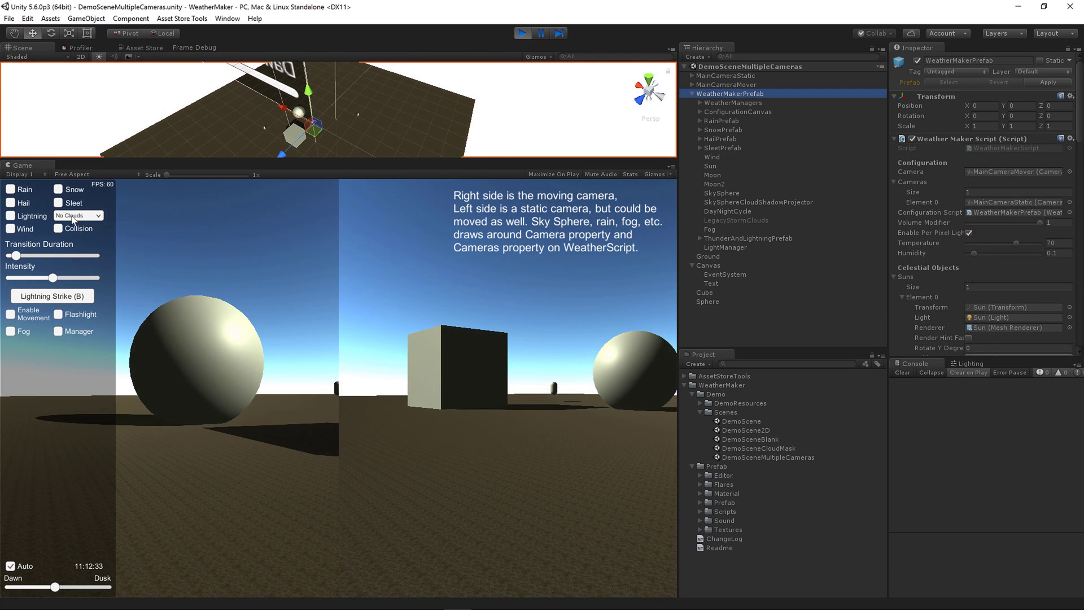
# Set the clouds to Storm and fly the moving camera to view the cloudy sky around the cube and sphere.
pyautogui.click(72, 216)
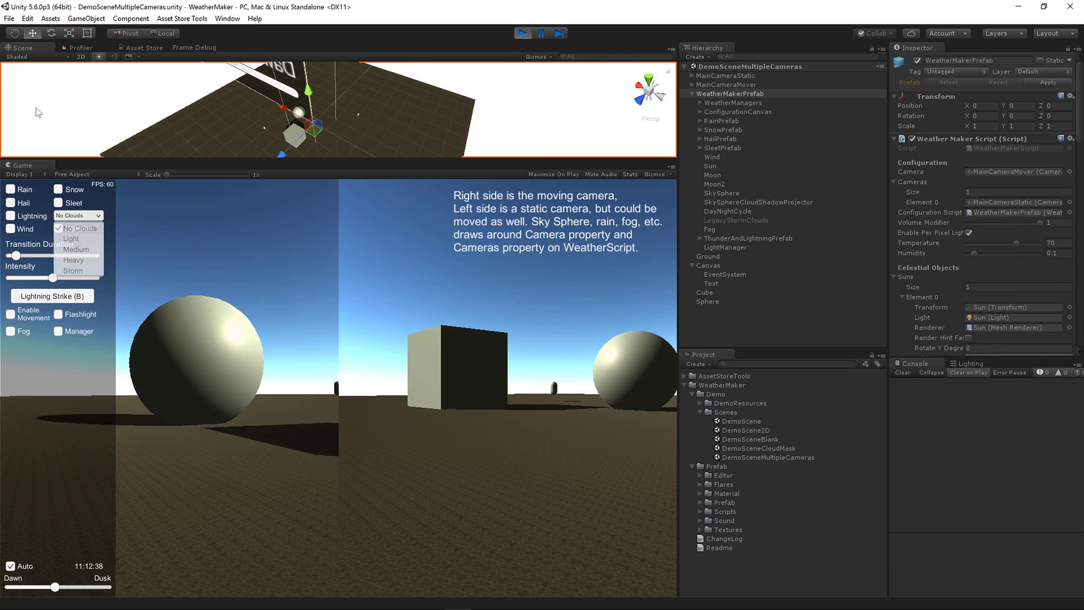
pyautogui.click(73, 271)
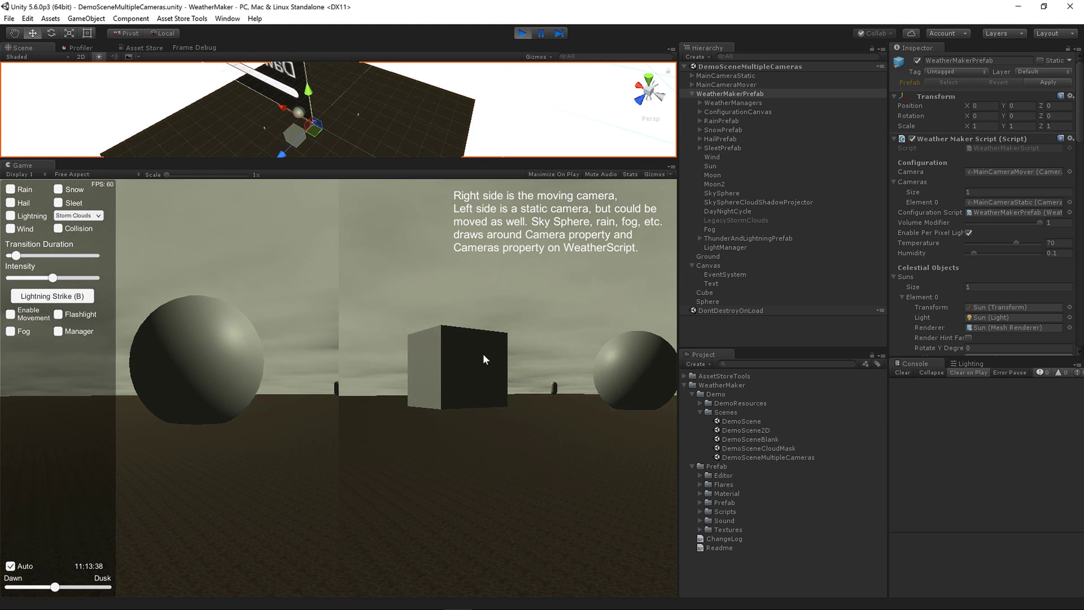
pyautogui.press('m')
pyautogui.press('w')
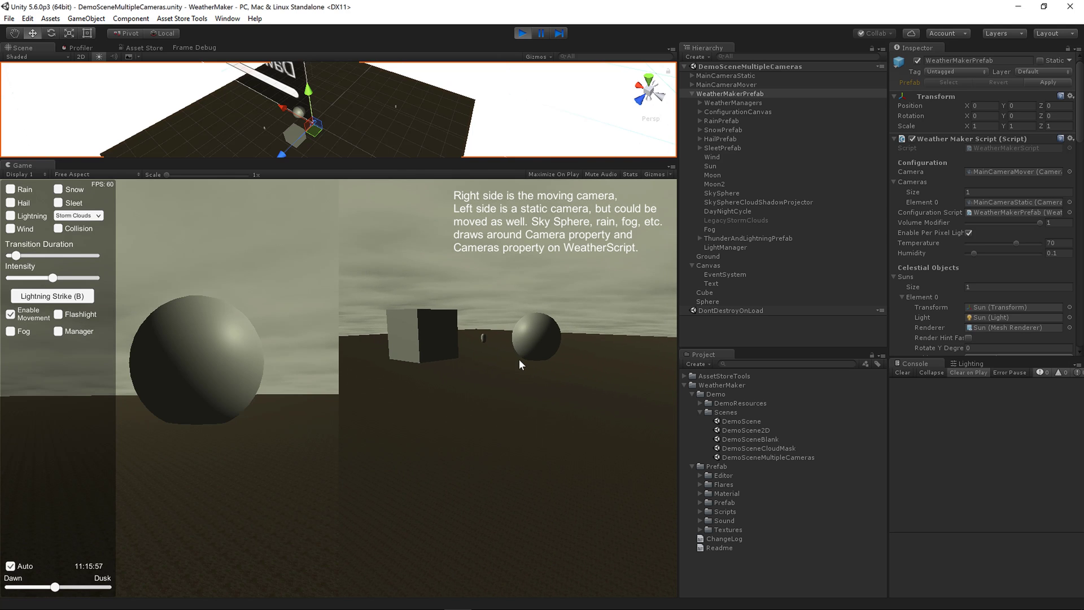
# Turn on rain with collision and lower the system volume.
pyautogui.click(10, 189)
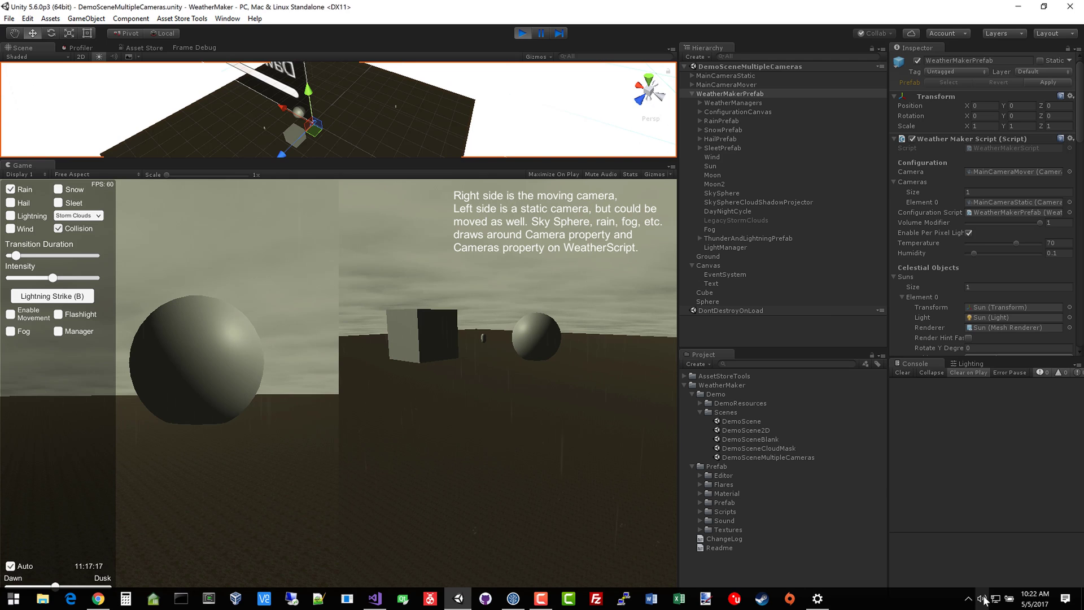
pyautogui.click(983, 598)
pyautogui.moveTo(1047, 571); pyautogui.dragTo(943, 572)
pyautogui.click(474, 232)
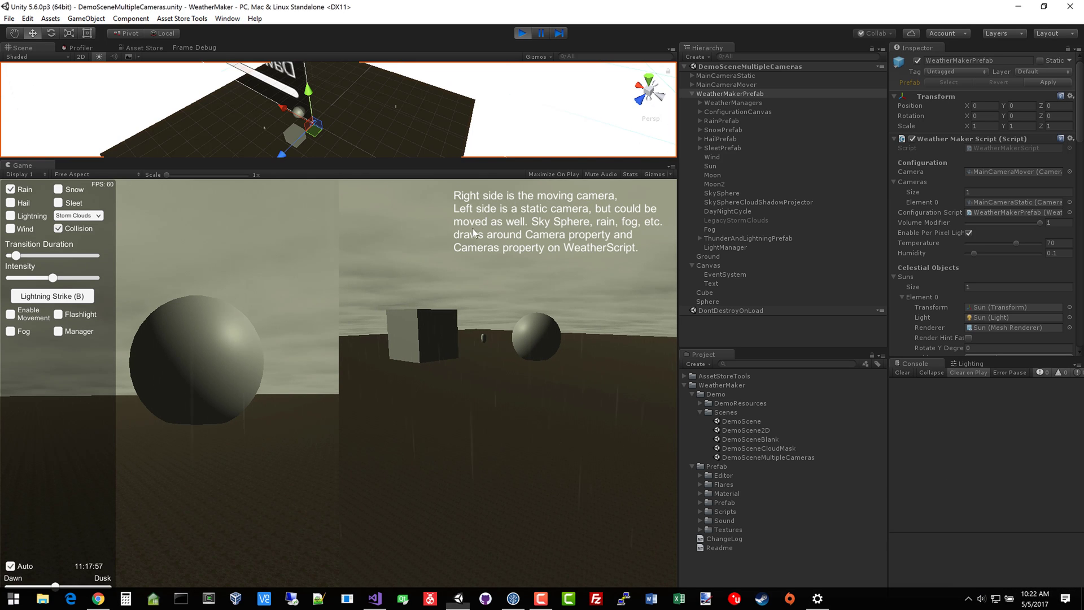
# Fly the moving camera out beyond the ground plane and back toward the cube and sphere to examine the rain in both camera views.
pyautogui.press('m')
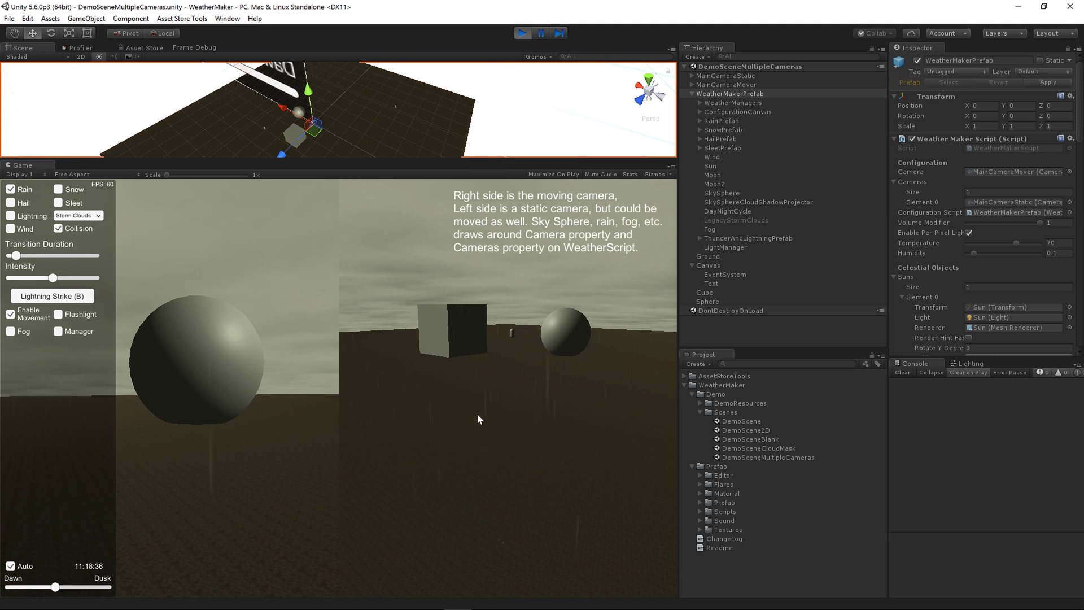
pyautogui.press('s')
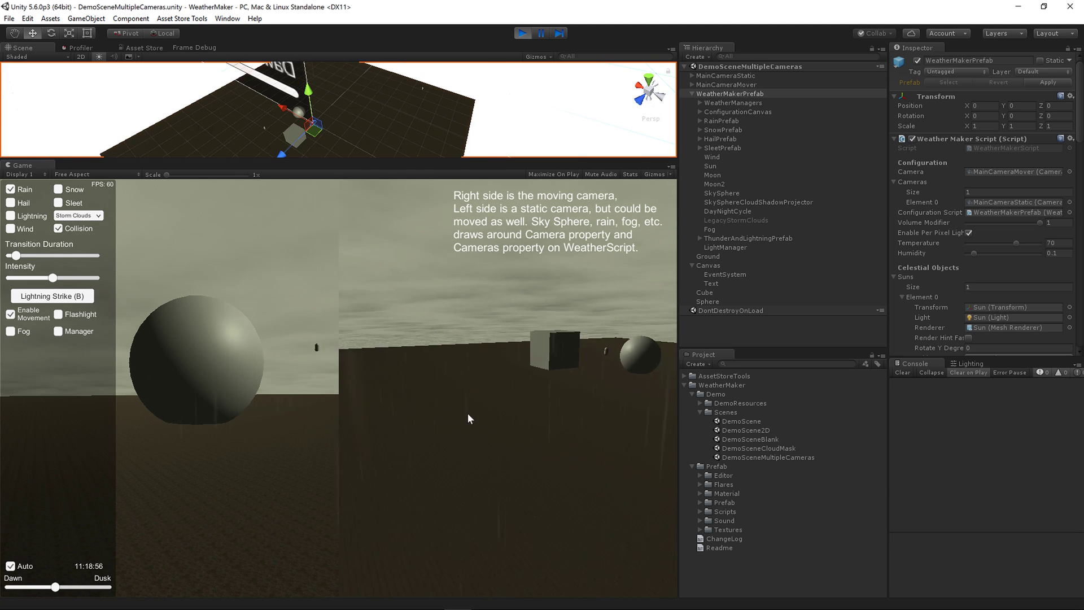
pyautogui.press('s')
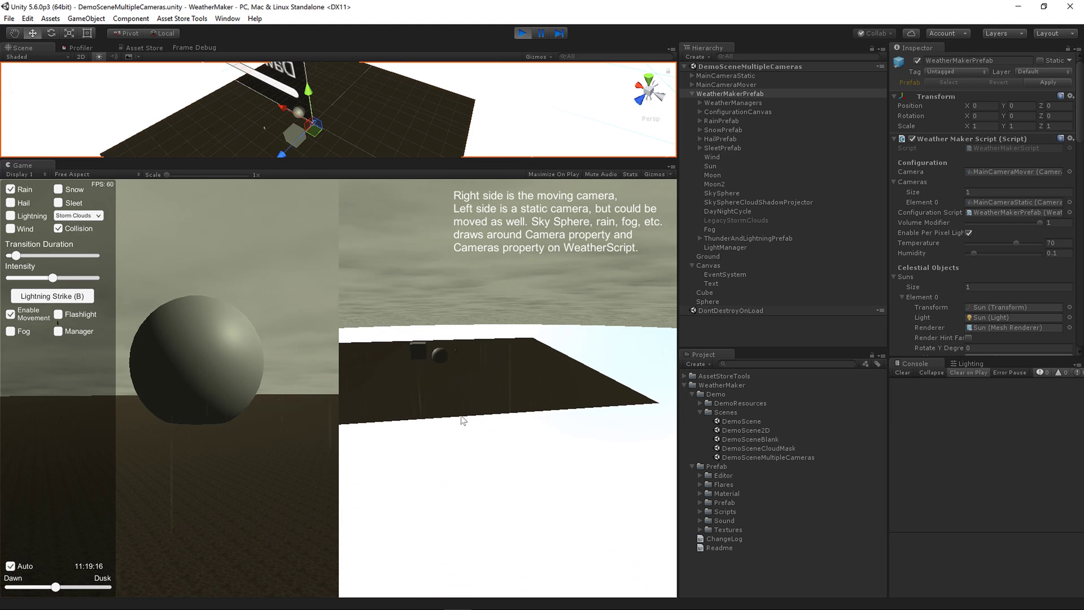
pyautogui.press('s')
pyautogui.press('d')
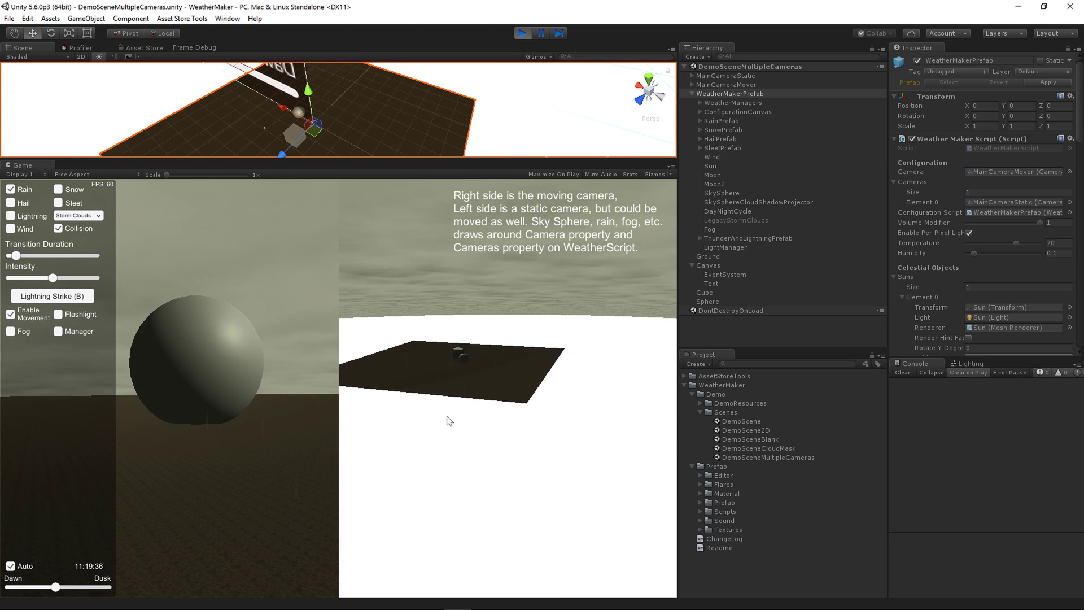
pyautogui.press('s')
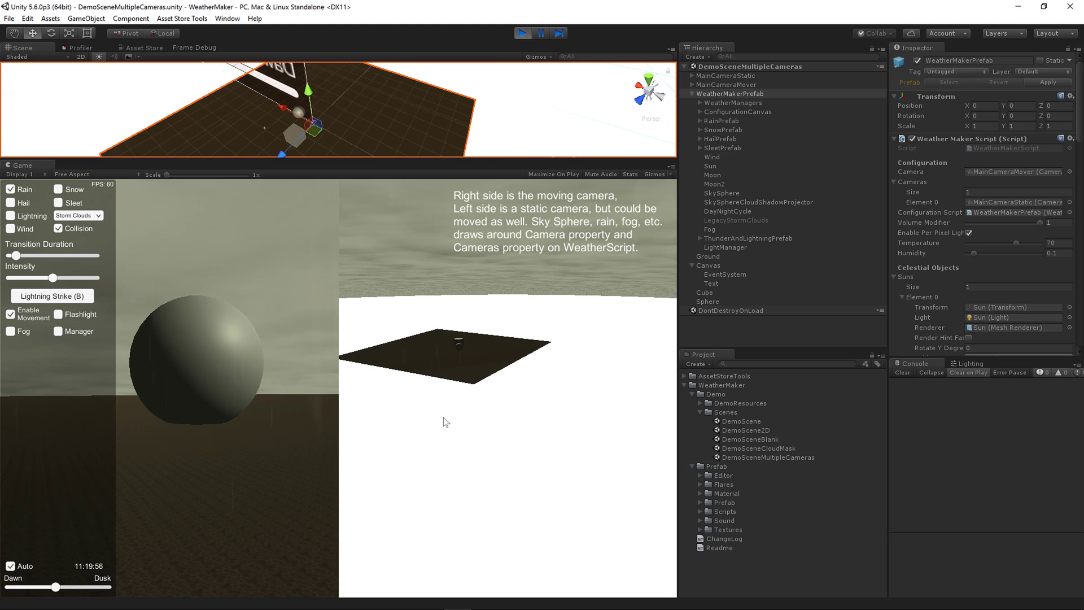
pyautogui.press('w')
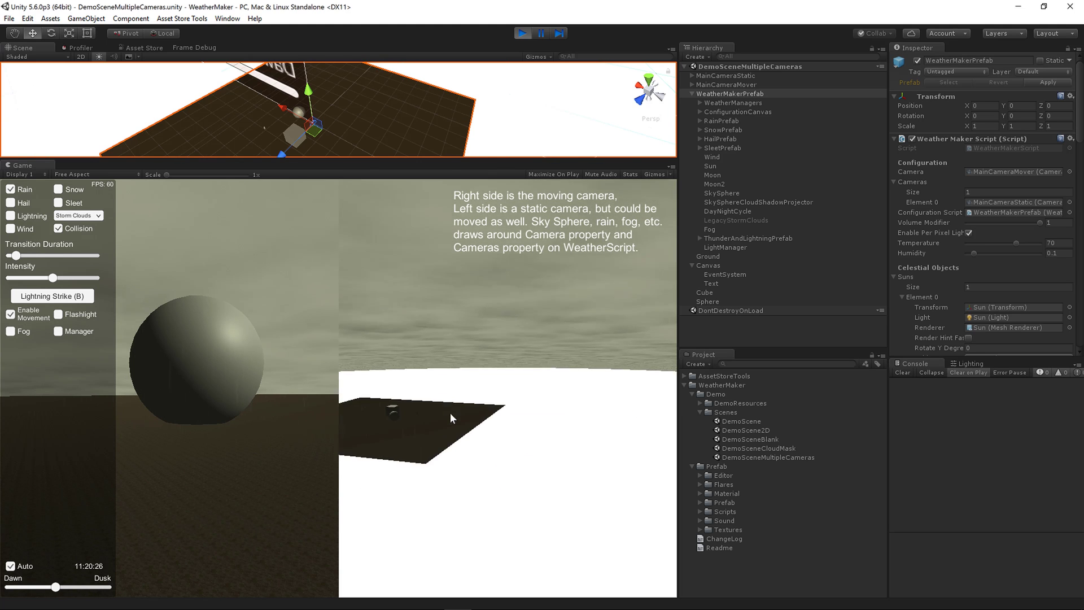
pyautogui.press('w')
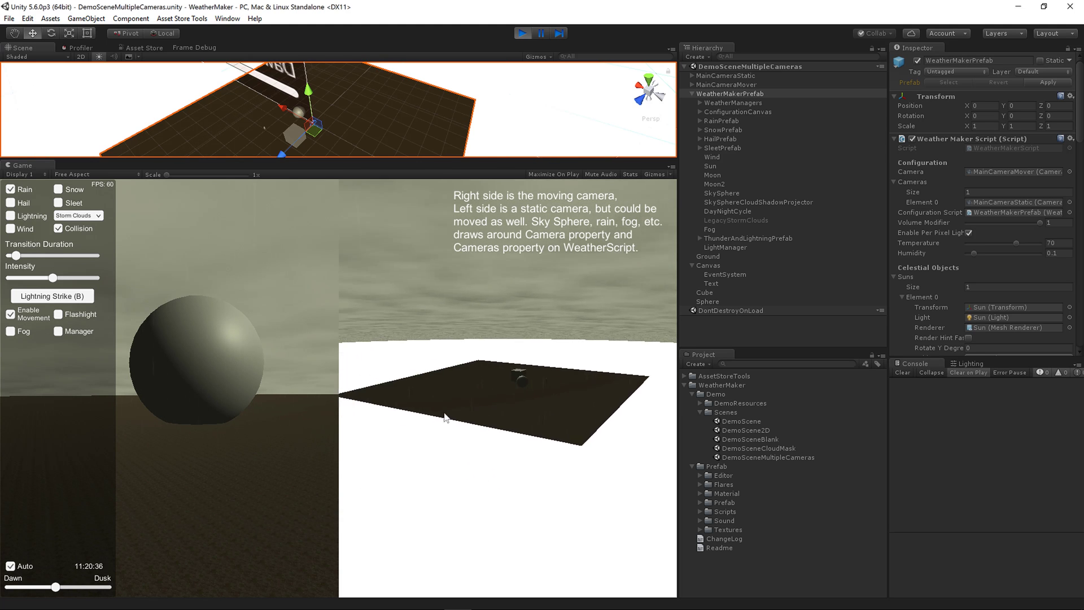
pyautogui.press('w')
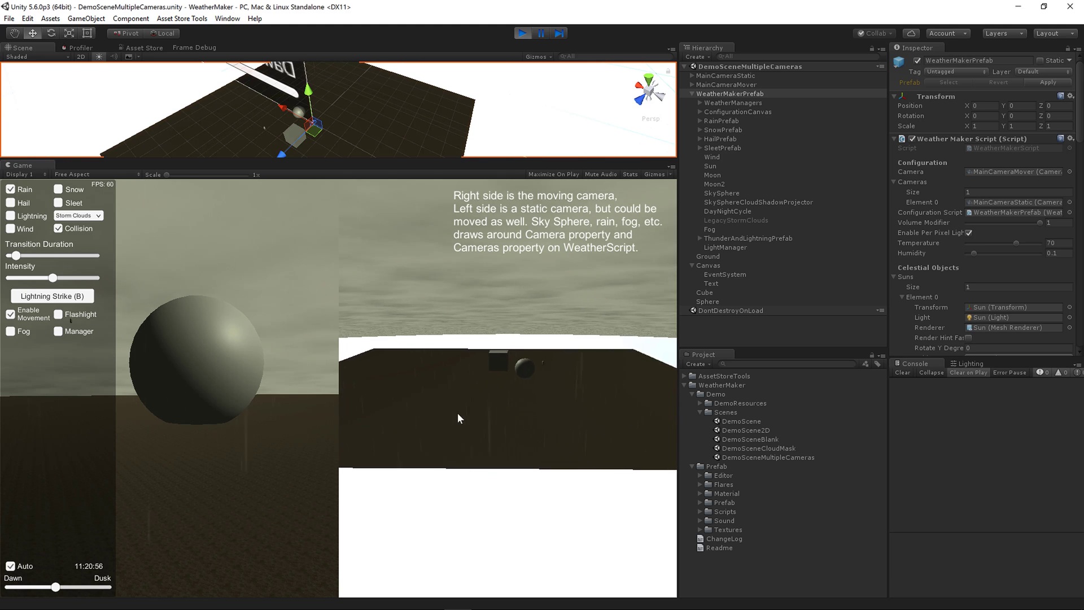
pyautogui.press('w')
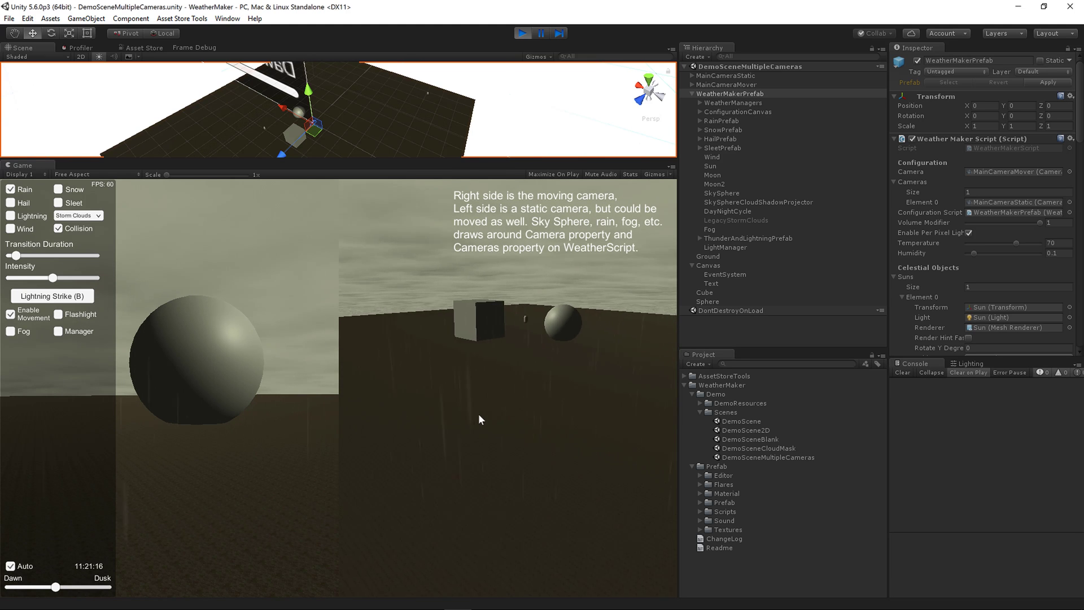
pyautogui.press('d')
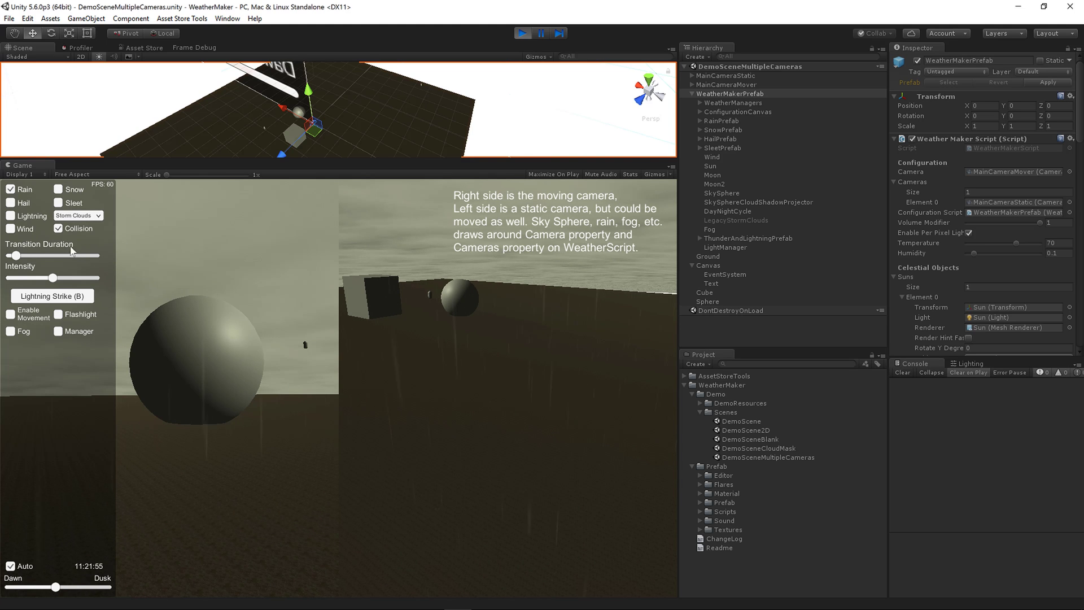
pyautogui.click(10, 314)
pyautogui.press('w')
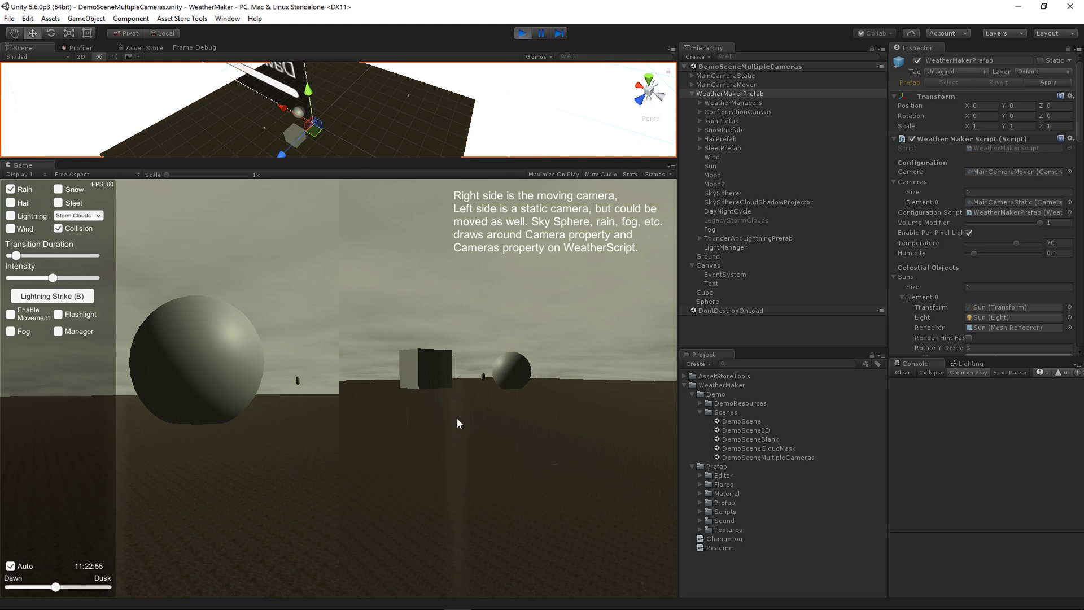
# Switch the precipitation from rain to snow and fly the moving camera around to view the snowfall in both views.
pyautogui.click(59, 190)
pyautogui.press('m')
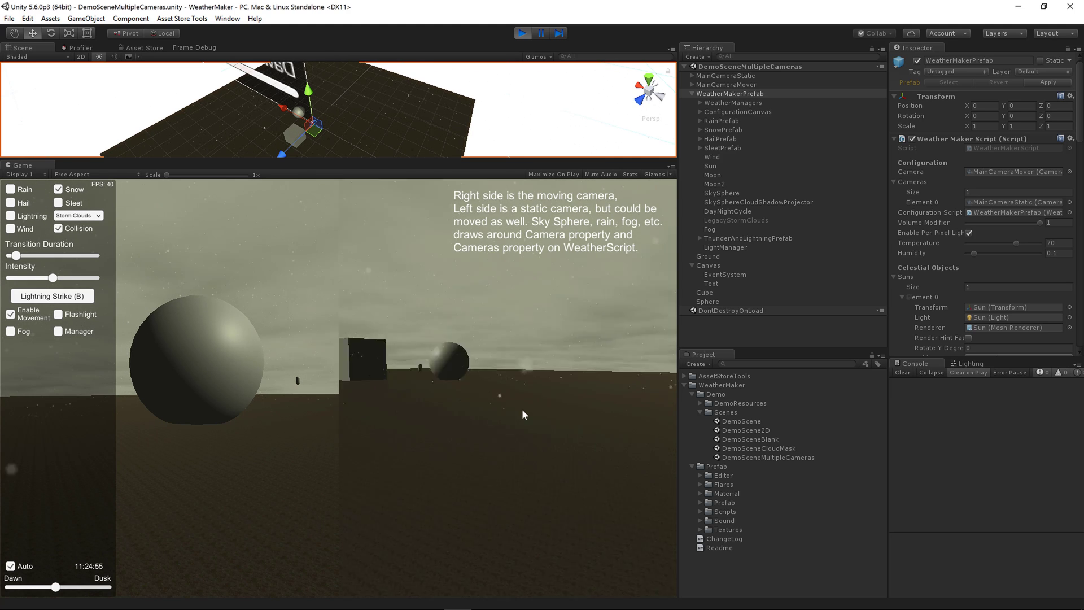
pyautogui.press('d')
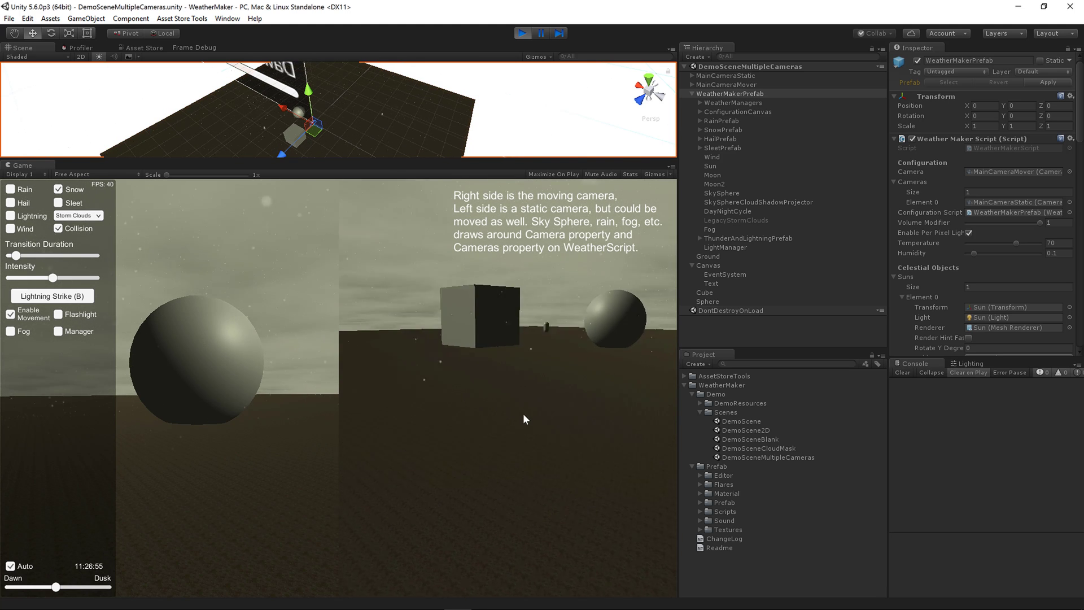
pyautogui.press('m')
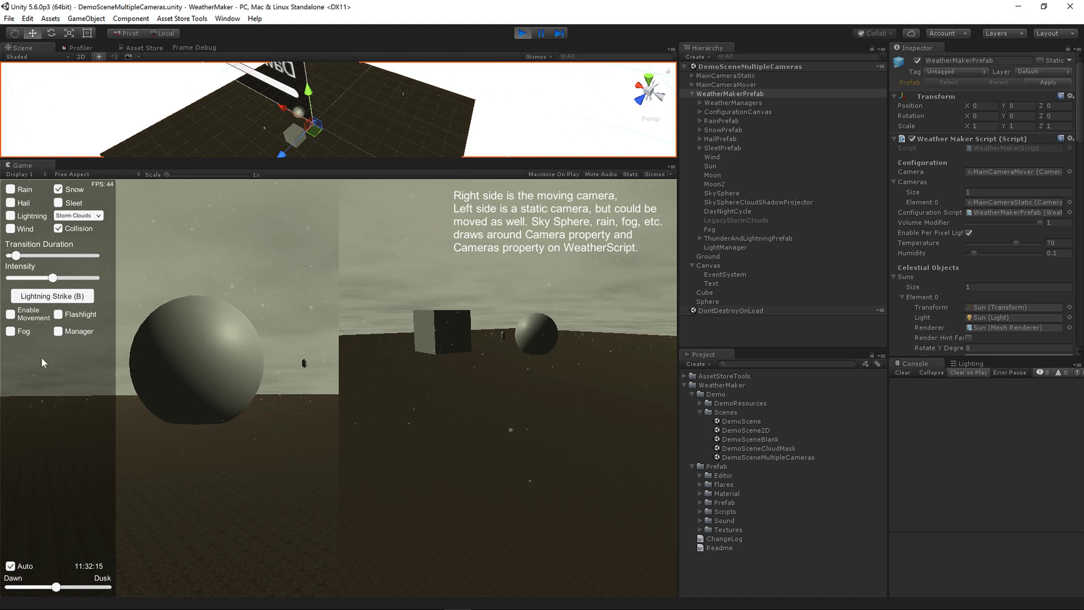
# Turn on fog and set the Fog object's full screen fog height to 5, checking it from the moving camera.
pyautogui.click(12, 333)
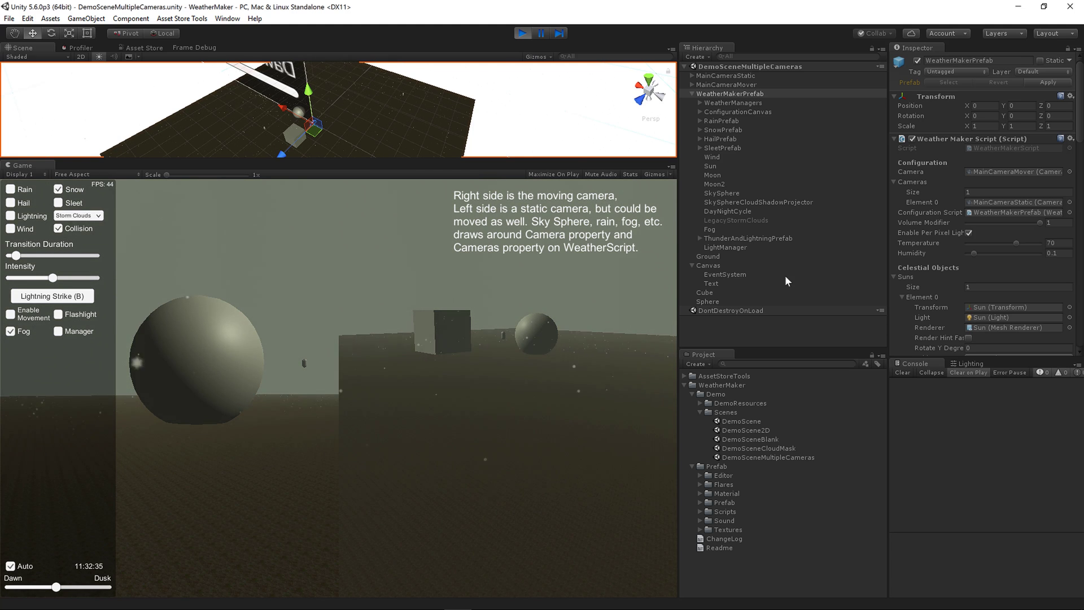
pyautogui.click(721, 229)
pyautogui.scroll(-10, 976, 264)
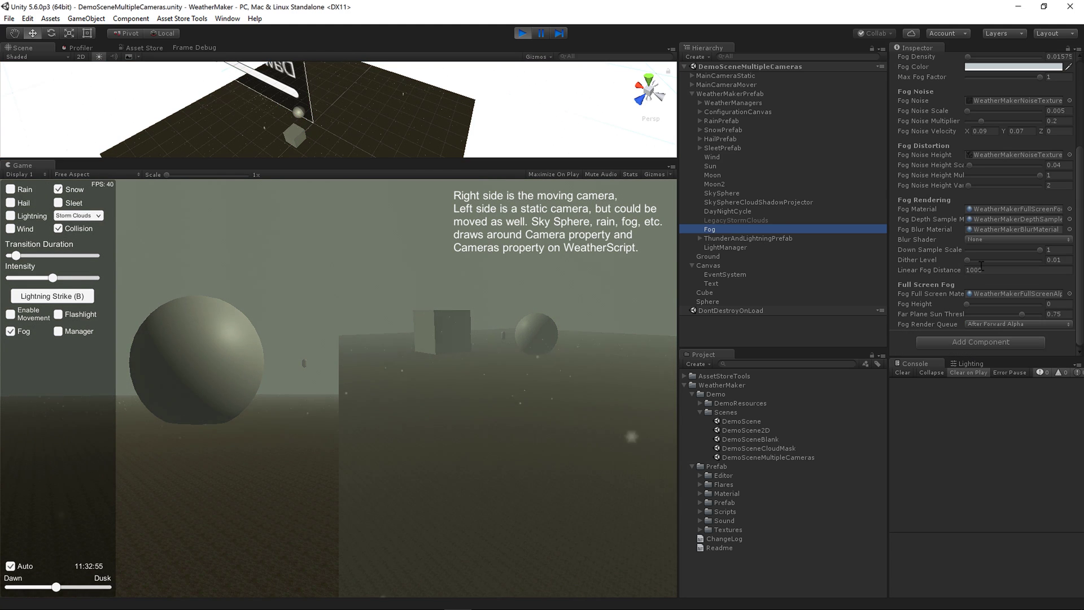
pyautogui.click(1050, 302)
pyautogui.write('5')
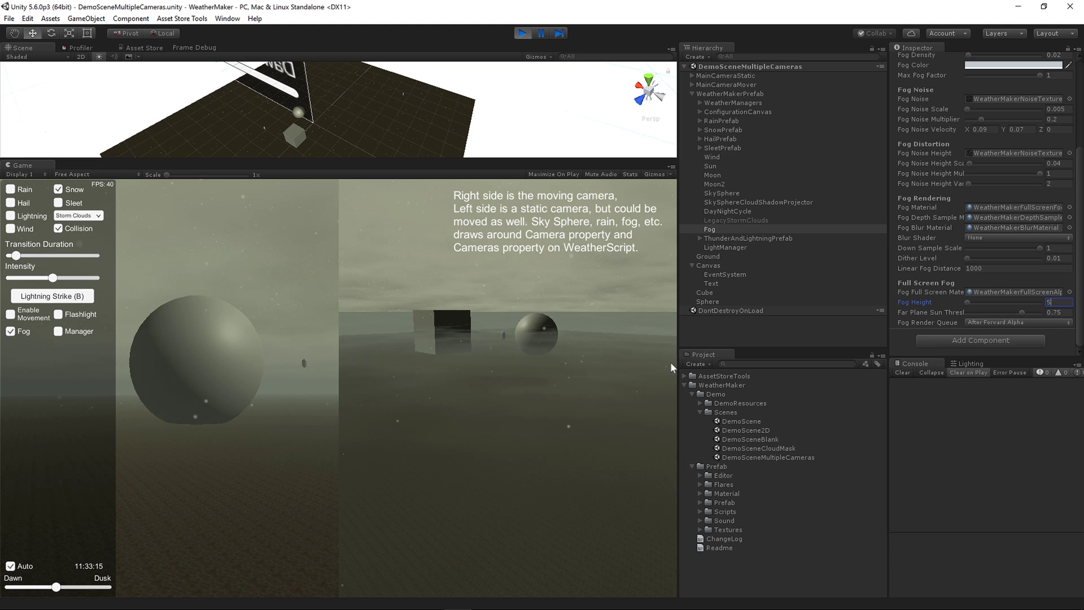
pyautogui.click(503, 404)
pyautogui.press('m')
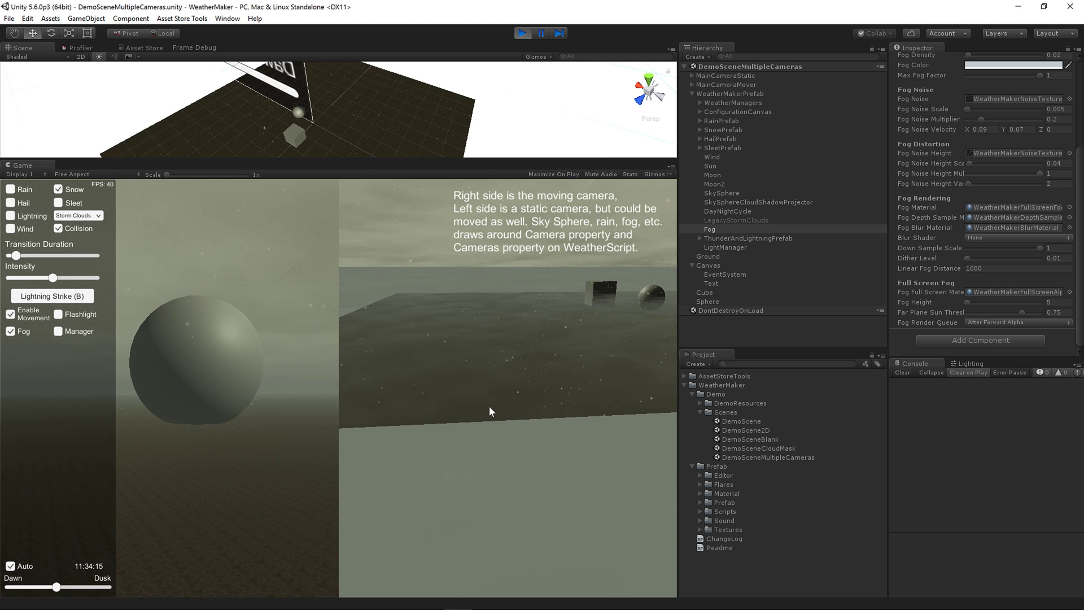
# Raise MainCameraStatic by setting its Y position to 6.
pyautogui.click(729, 75)
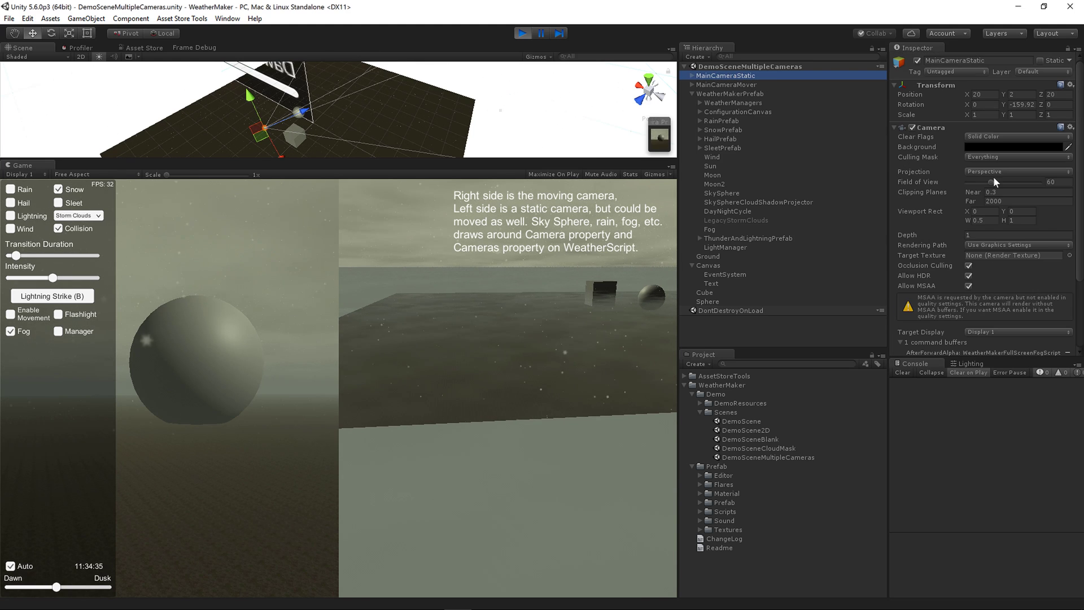
pyautogui.click(1020, 95)
pyautogui.write('6')
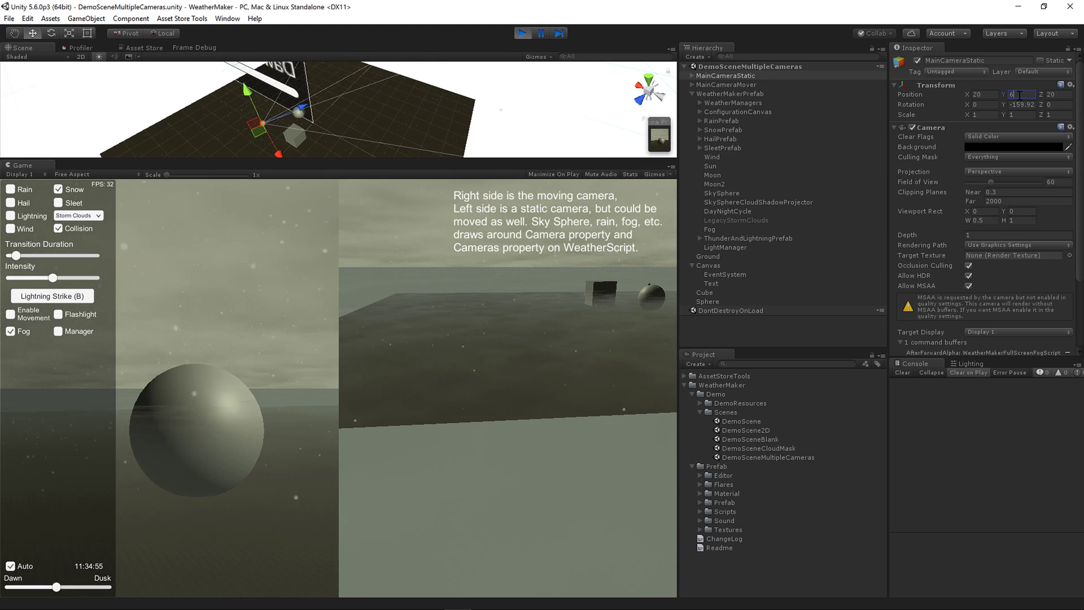
# Fly the moving camera back toward the cube and sphere to compare the fog in both camera views.
pyautogui.click(536, 354)
pyautogui.press('m')
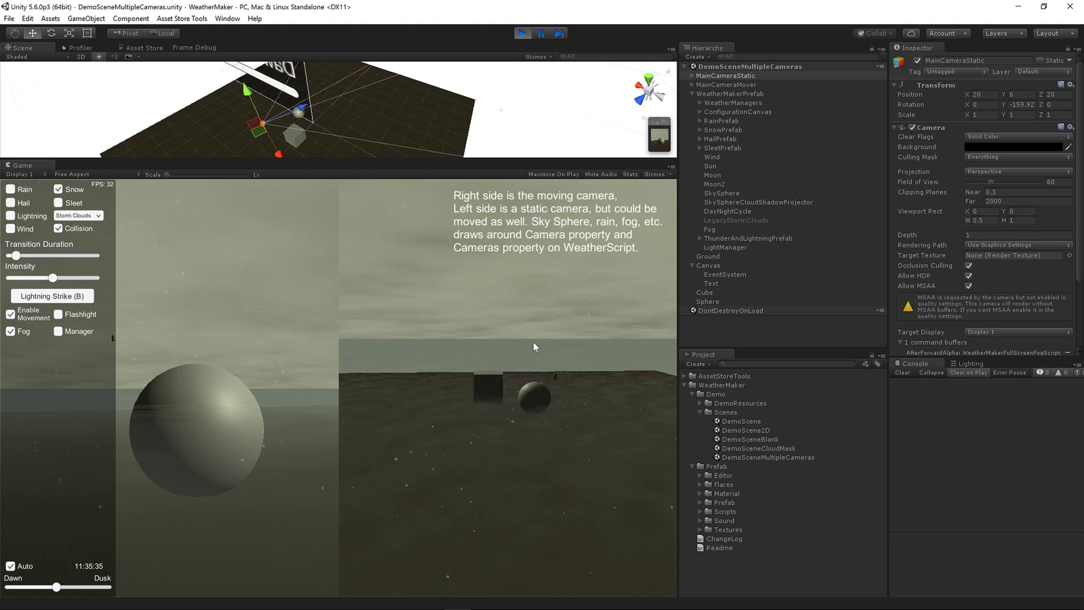
pyautogui.press('w')
pyautogui.press('a')
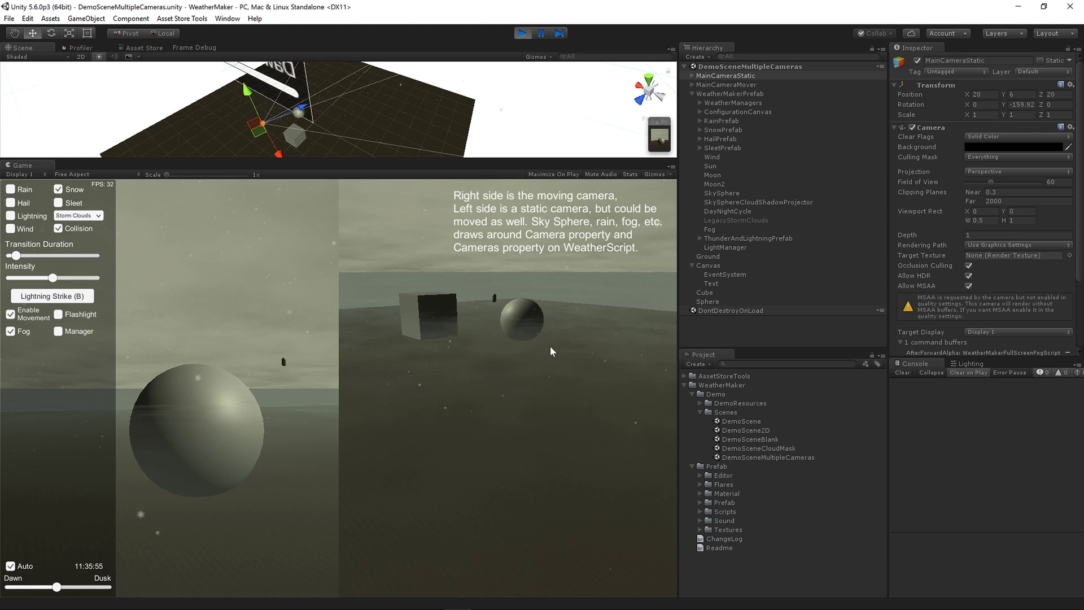
pyautogui.press('a')
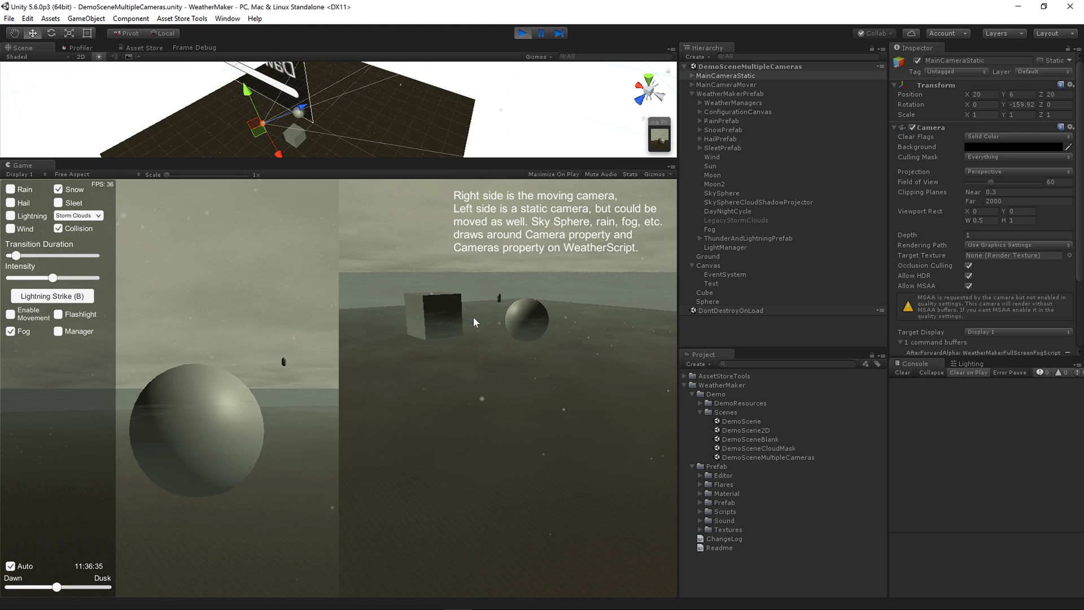
# Show the Weather Maker Script configuration of WeatherMakerPrefab again.
pyautogui.click(730, 95)
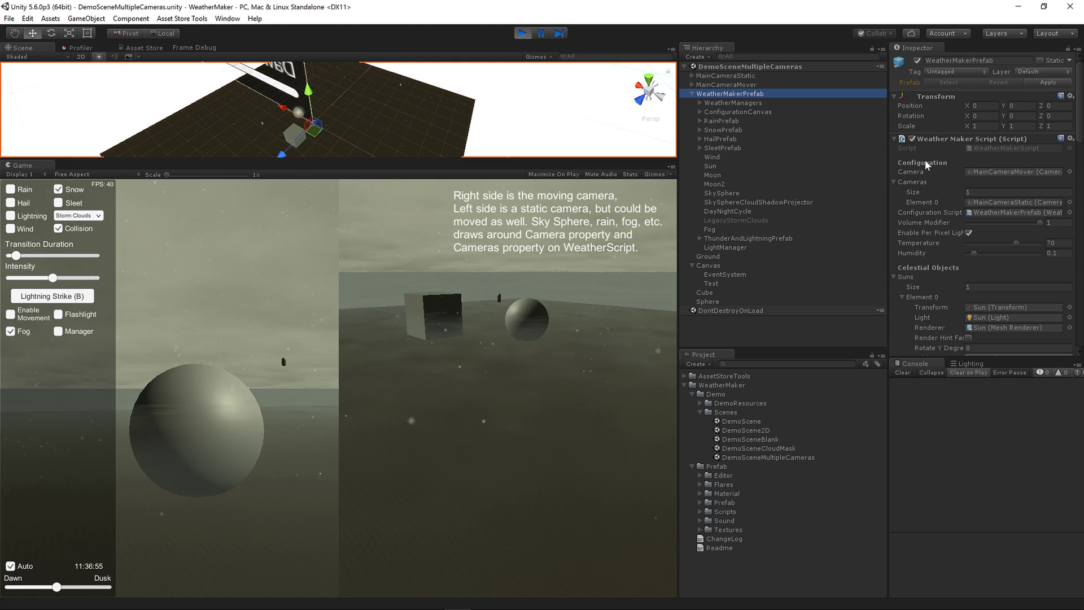